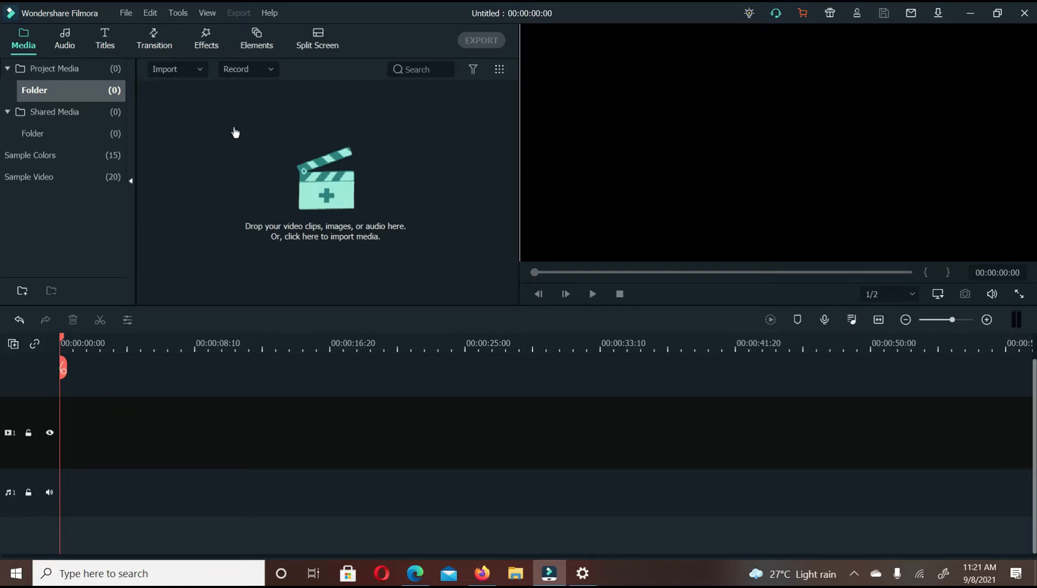
# Import the REVERSE EFFECT video from the Output folder and place it at the start of video track 1
pyautogui.click(234, 128)
pyautogui.rightClick(234, 129)
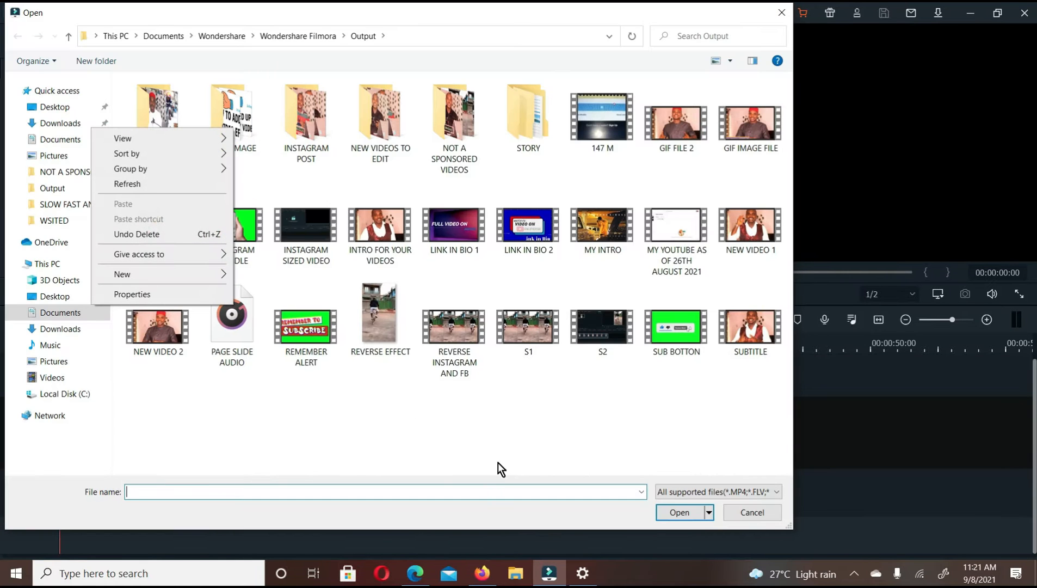
pyautogui.click(481, 443)
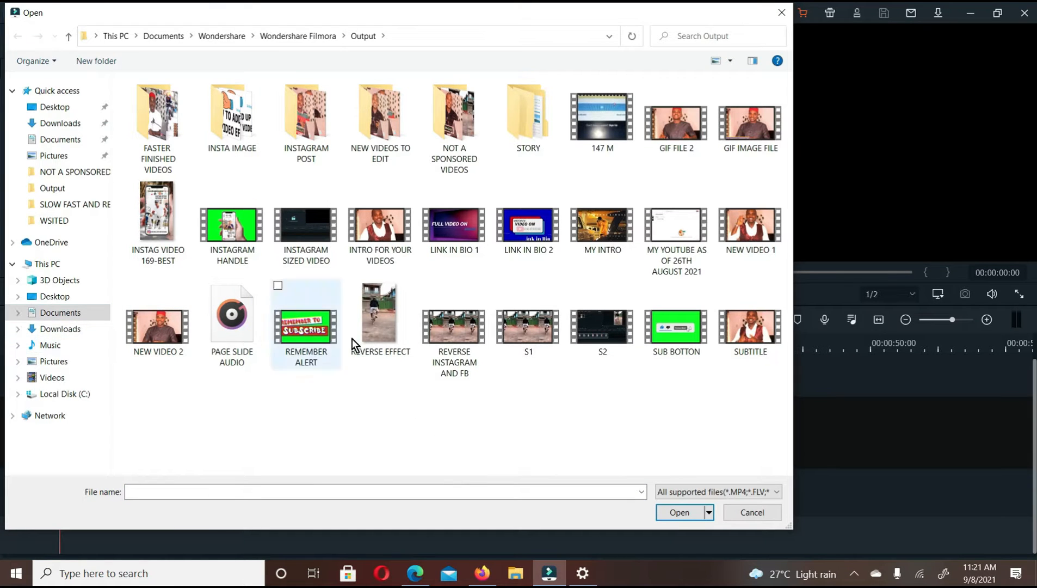
pyautogui.doubleClick(380, 307)
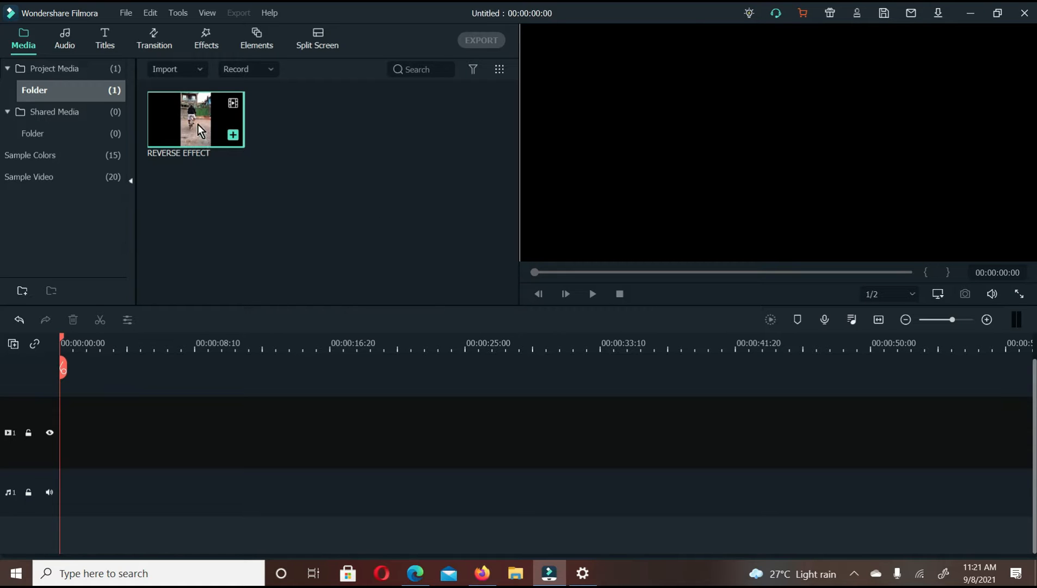
pyautogui.moveTo(197, 124); pyautogui.dragTo(162, 426)
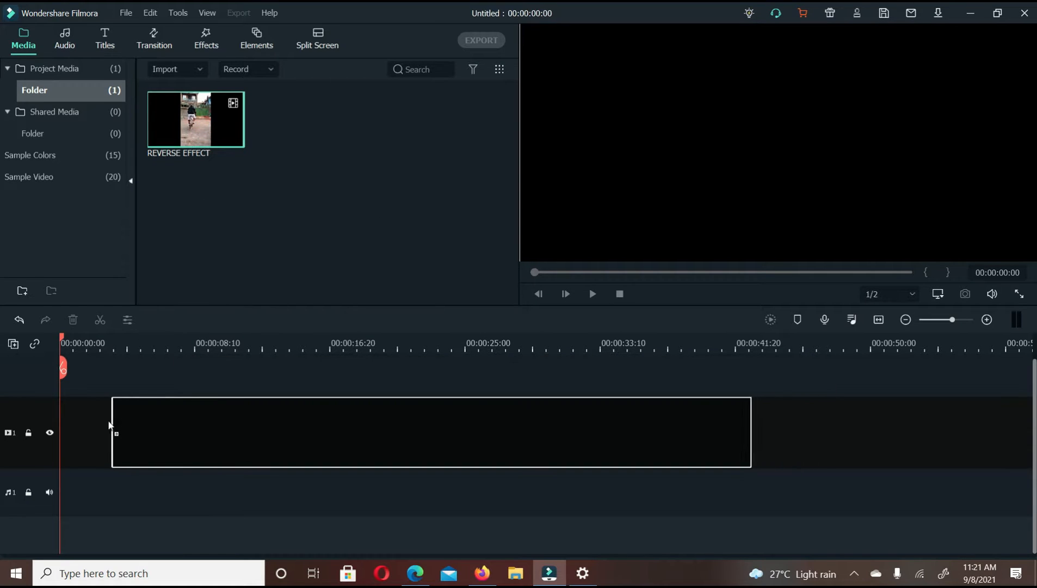
pyautogui.moveTo(66, 418); pyautogui.dragTo(67, 418)
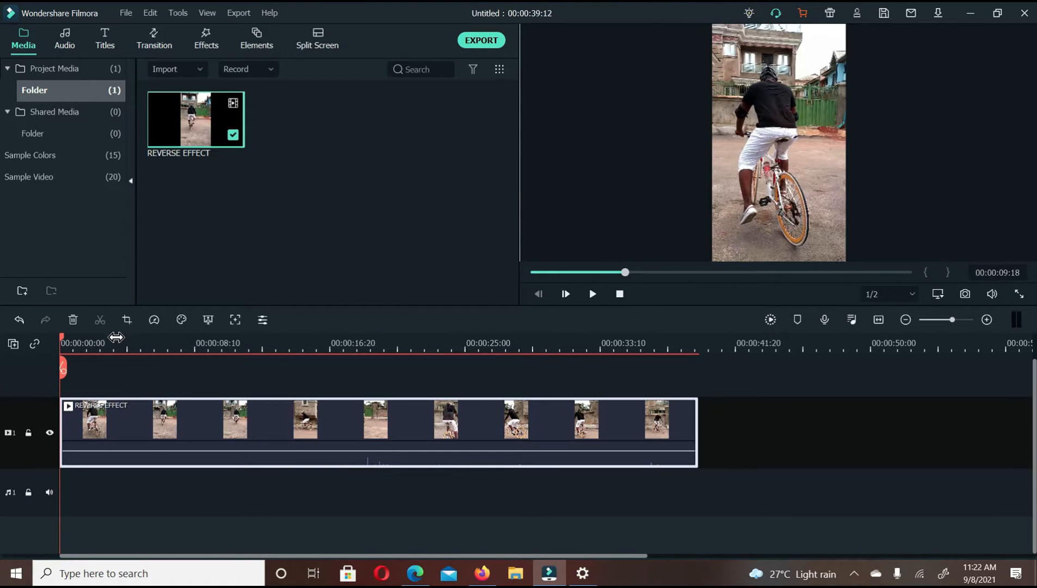
# Split the REVERSE EFFECT clip at 00:00:23:03 and delete the part before the cut
pyautogui.moveTo(65, 343); pyautogui.dragTo(433, 340)
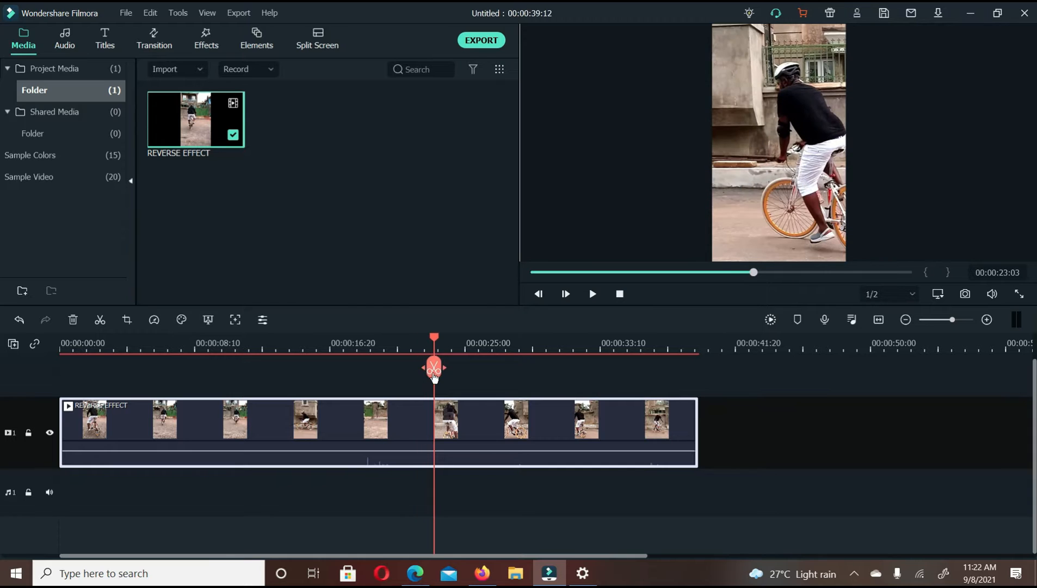
pyautogui.click(434, 368)
pyautogui.click(392, 424)
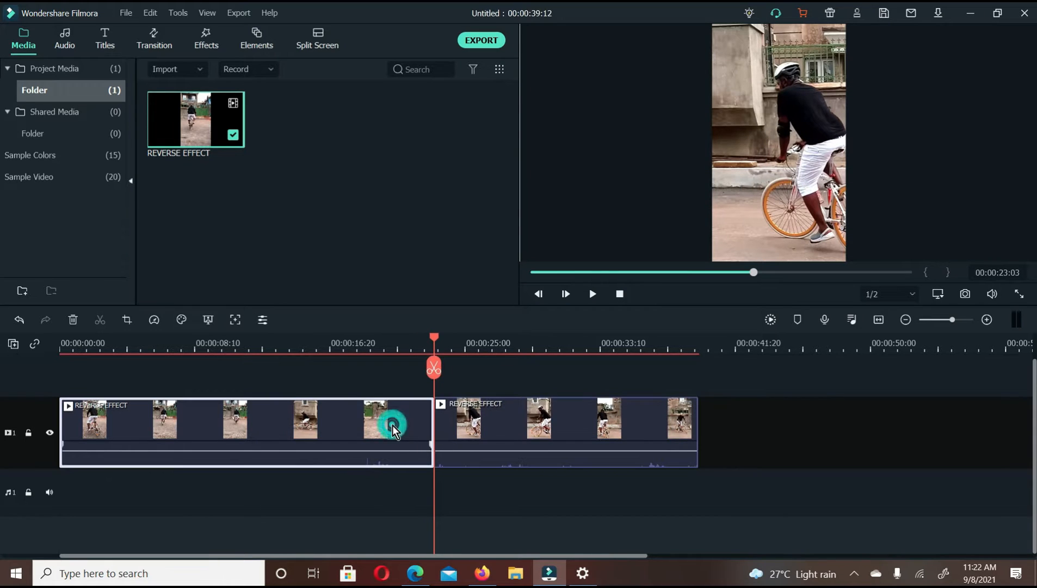
pyautogui.press('Delete')
# Split the remaining clip at 00:00:04:28, delete everything after the cut, and play the result from the start
pyautogui.click(136, 336)
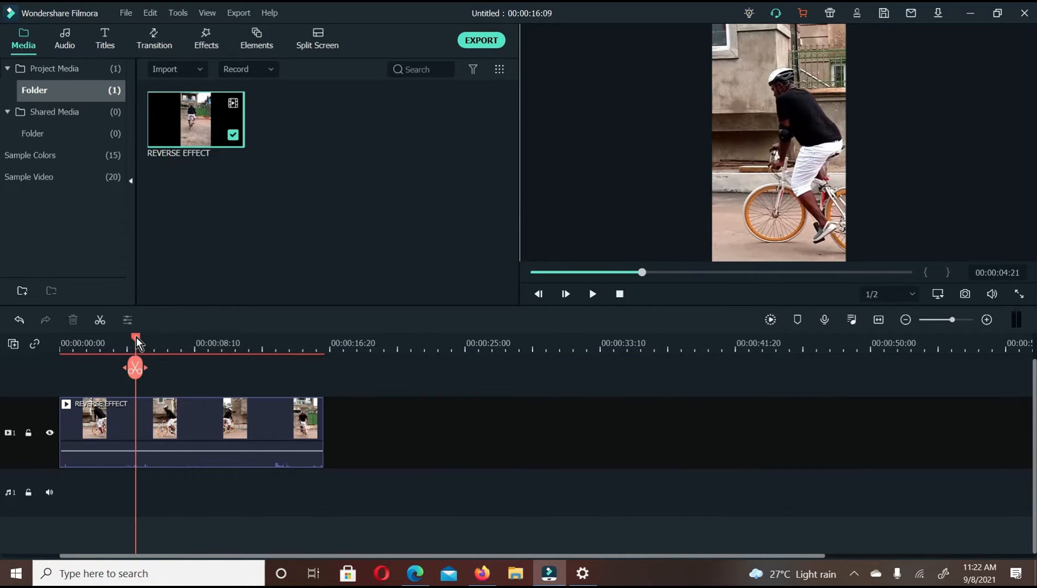
pyautogui.moveTo(952, 319); pyautogui.dragTo(961, 320)
pyautogui.click(569, 344)
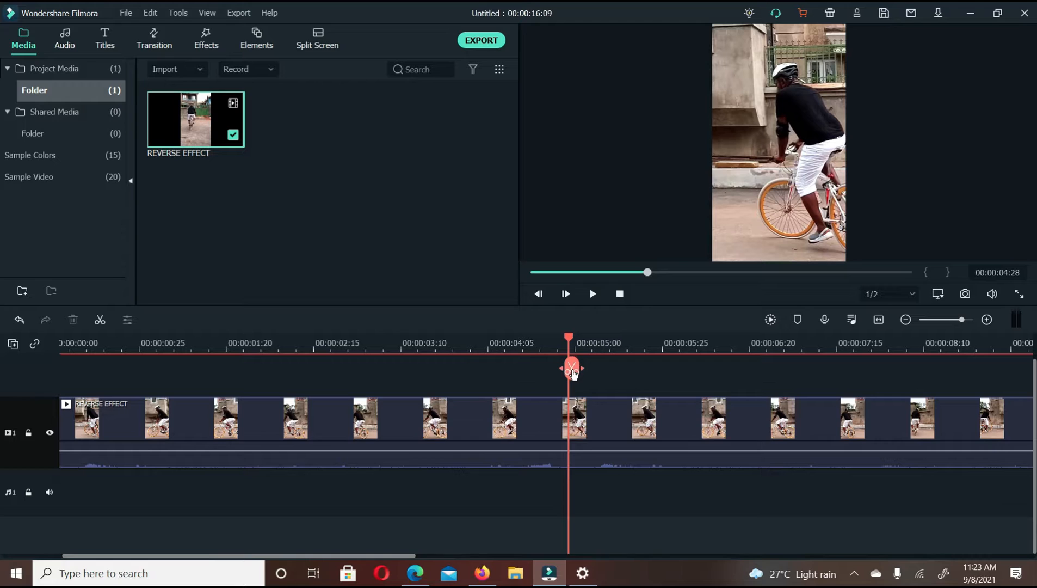
pyautogui.click(572, 371)
pyautogui.press('Delete')
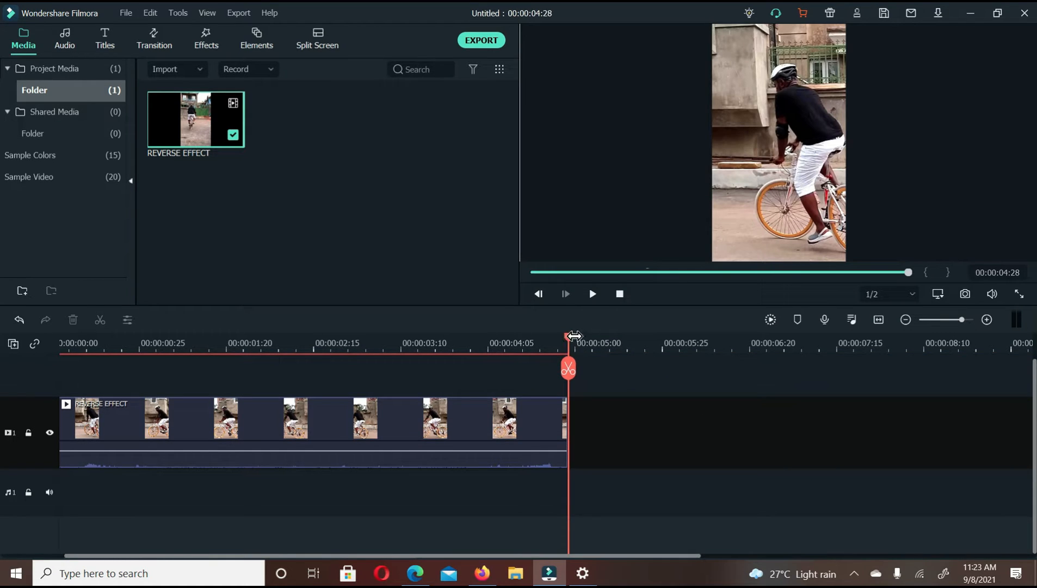
pyautogui.moveTo(568, 338); pyautogui.dragTo(5, 353)
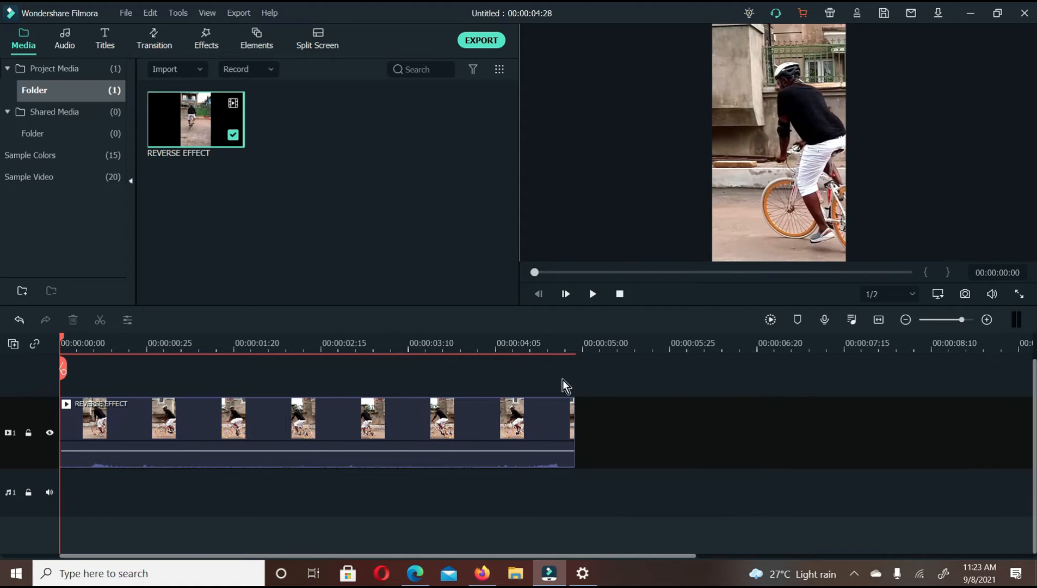
pyautogui.press('space')
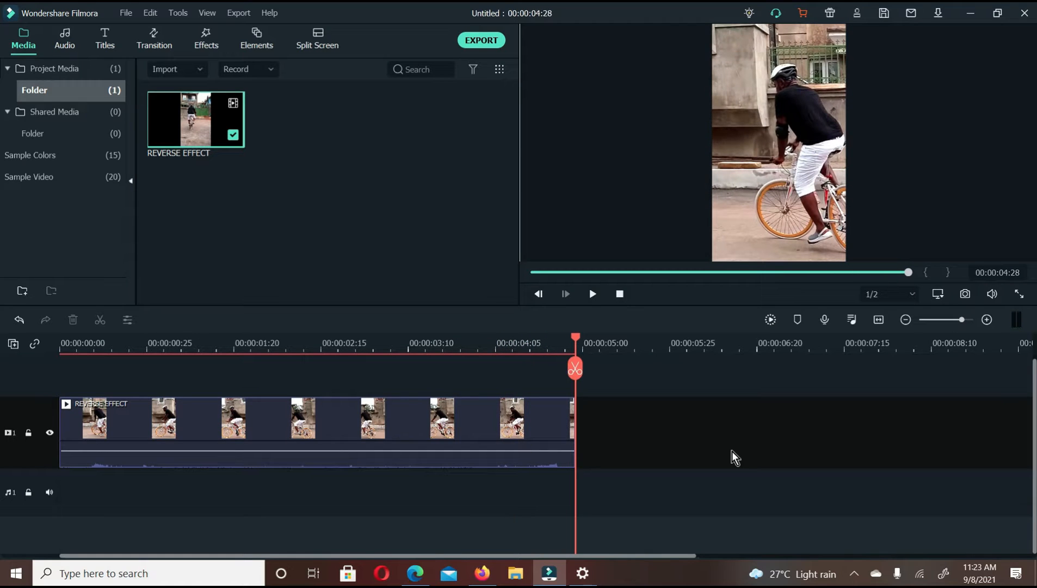
# Split the clip at 00:00:02:14, delete its second half, and play the remaining part from the start
pyautogui.click(318, 382)
pyautogui.click(318, 370)
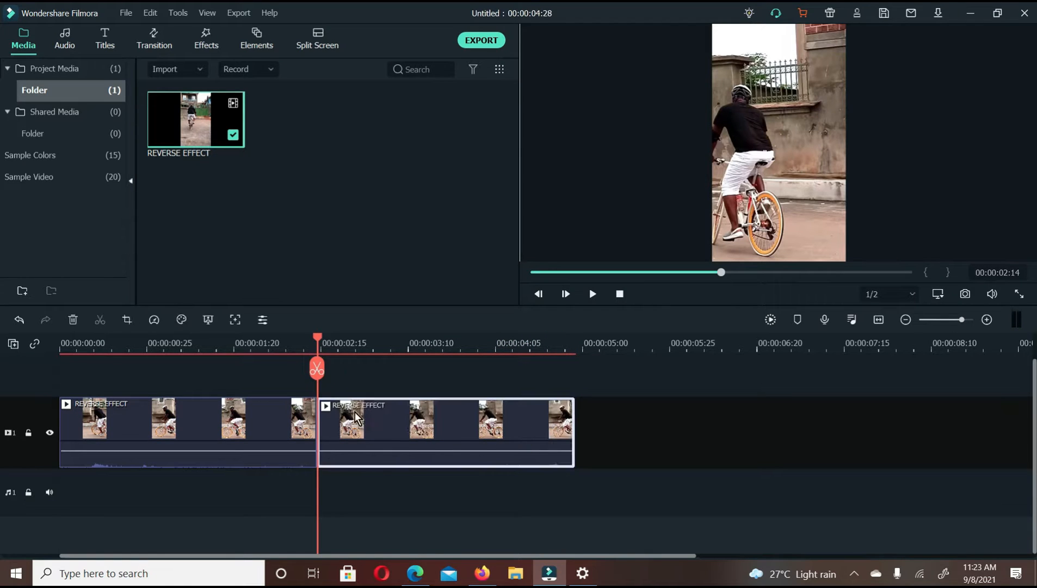
pyautogui.press('Delete')
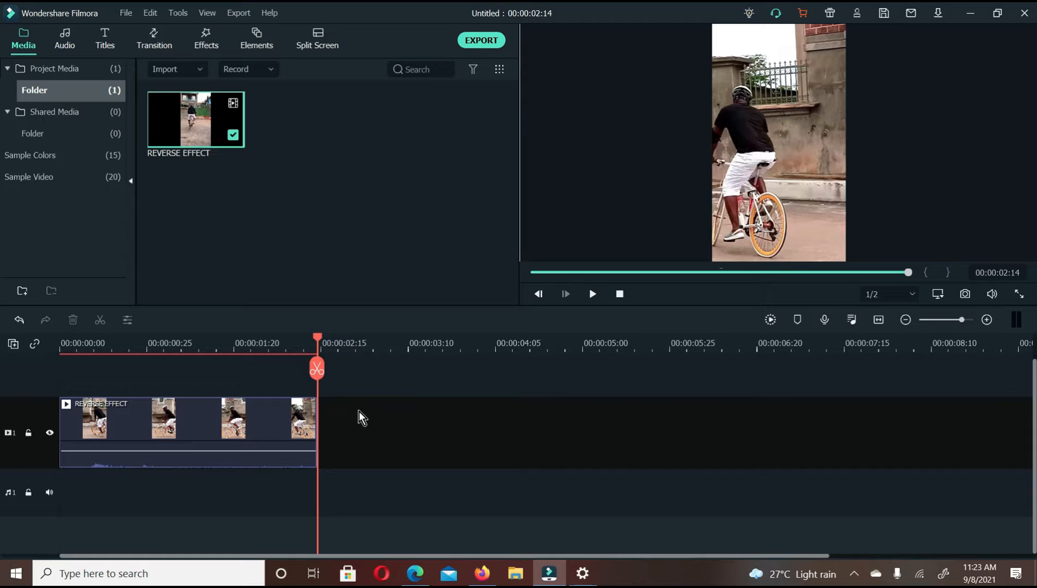
pyautogui.click(219, 424)
pyautogui.moveTo(320, 341); pyautogui.dragTo(1, 350)
pyautogui.press('space')
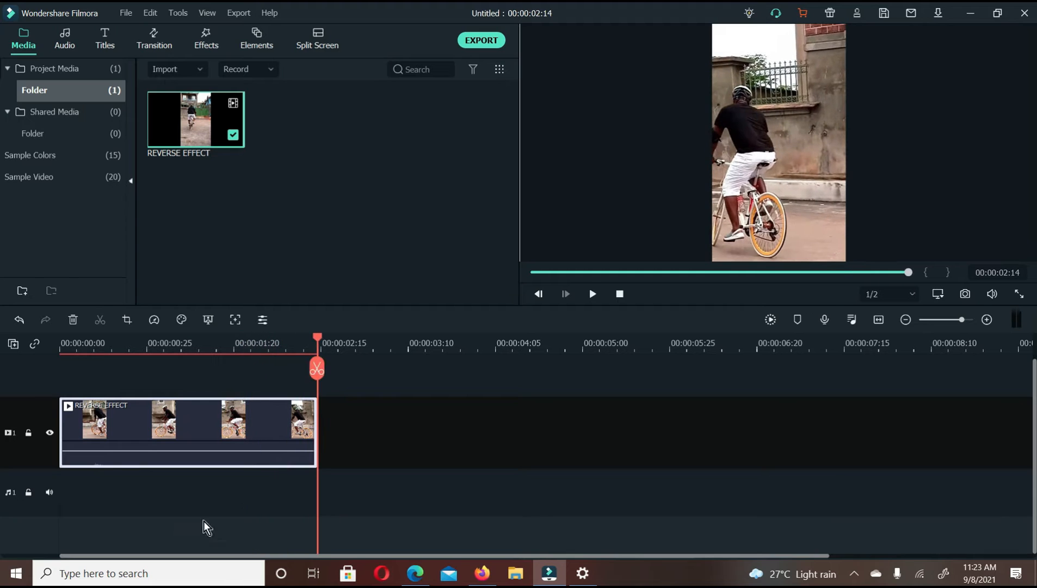
# Copy the trimmed clip, paste the duplicate directly after the original on video track 1, and preview both clips from the start
pyautogui.rightClick(255, 423)
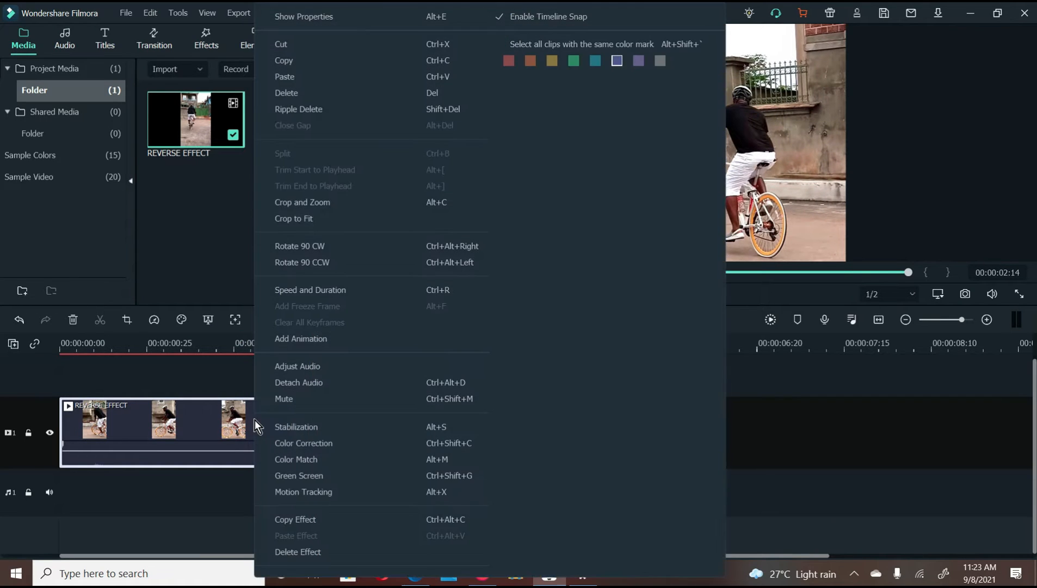
pyautogui.click(288, 65)
pyautogui.click(344, 350)
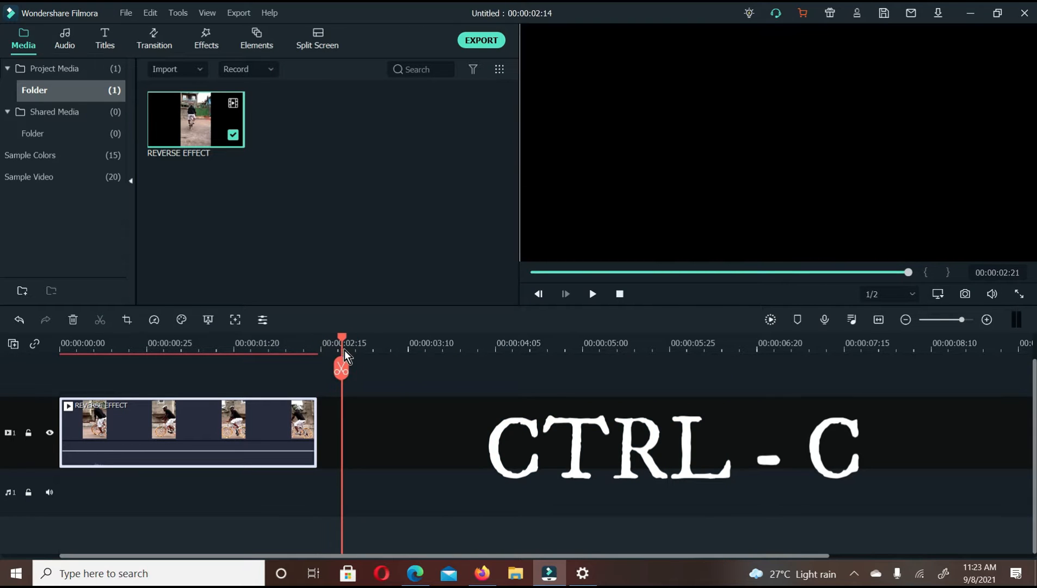
pyautogui.hotkey('ctrl', 'v')
pyautogui.moveTo(434, 415); pyautogui.dragTo(401, 418)
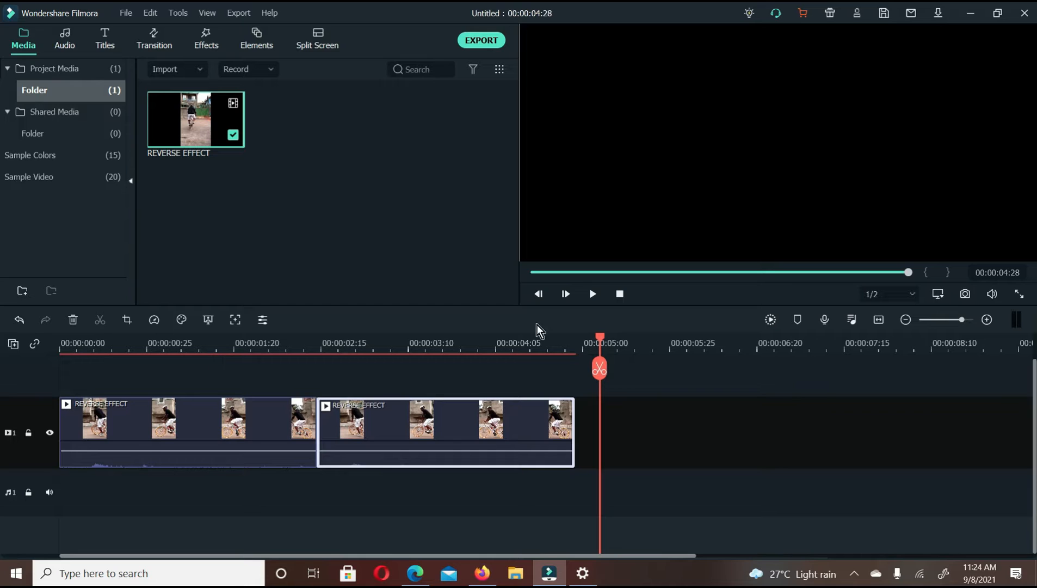
pyautogui.click(543, 272)
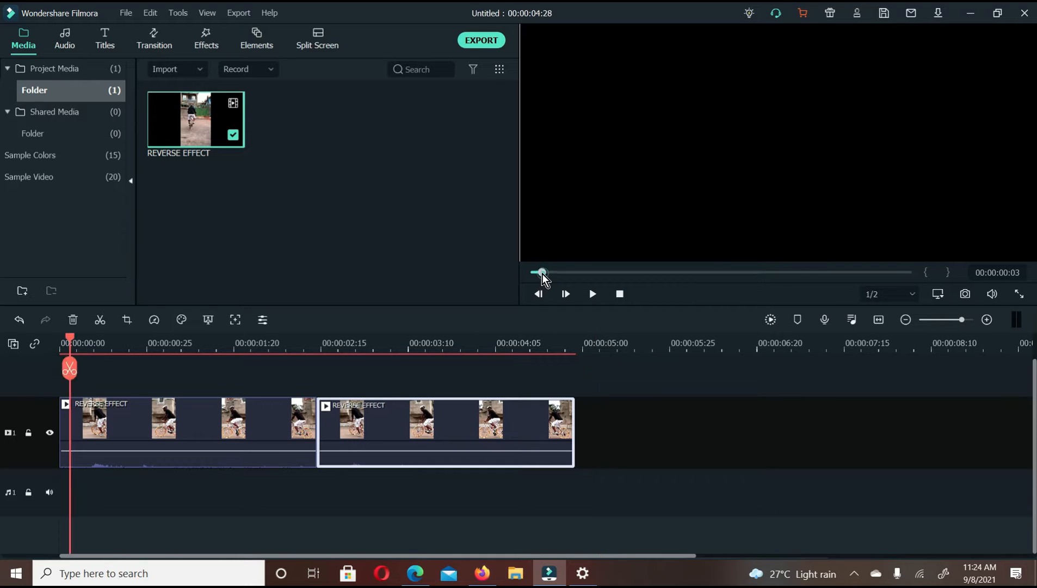
pyautogui.click(711, 414)
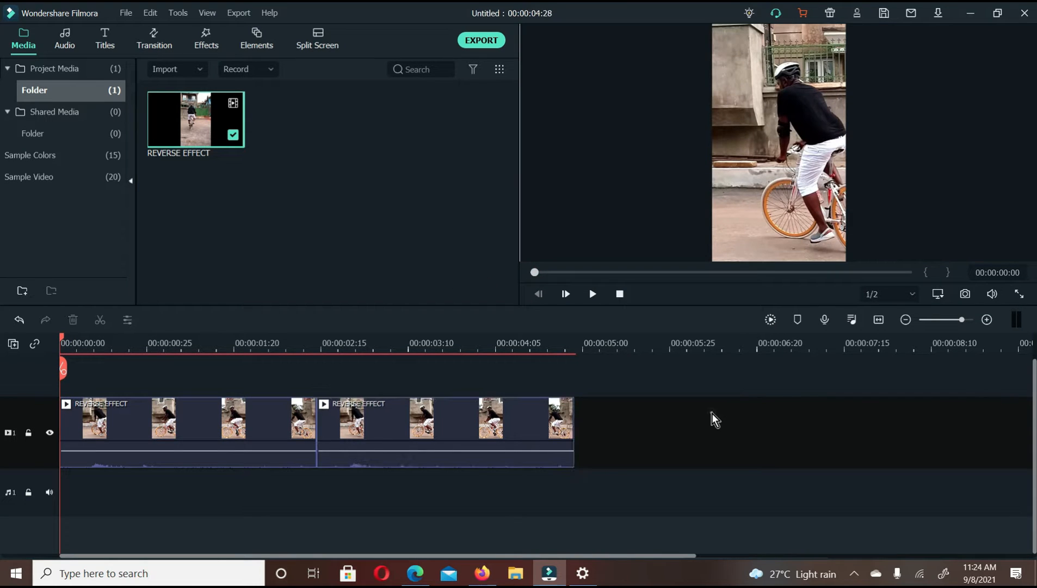
pyautogui.press('space')
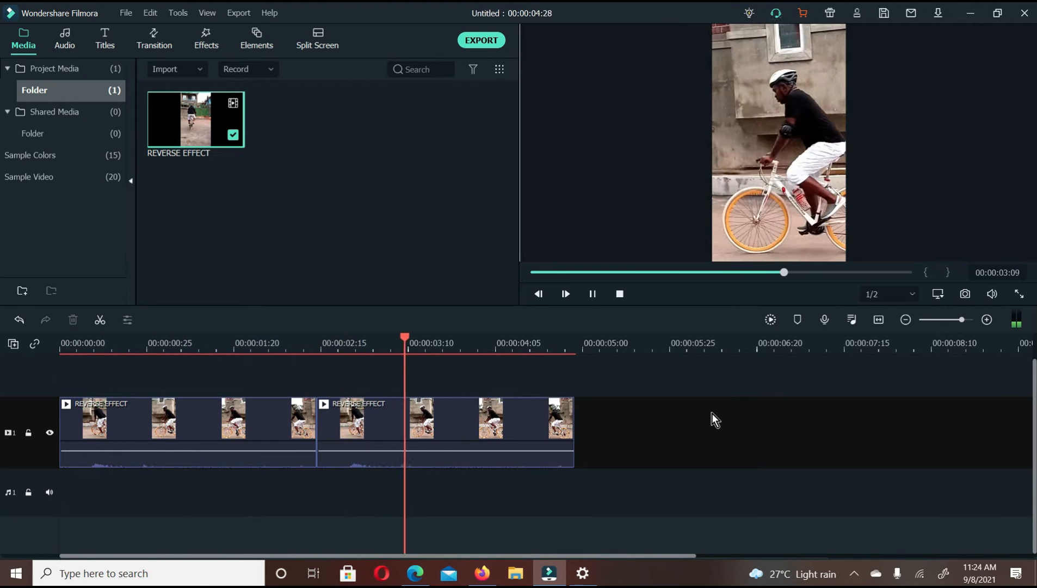
pyautogui.press('space')
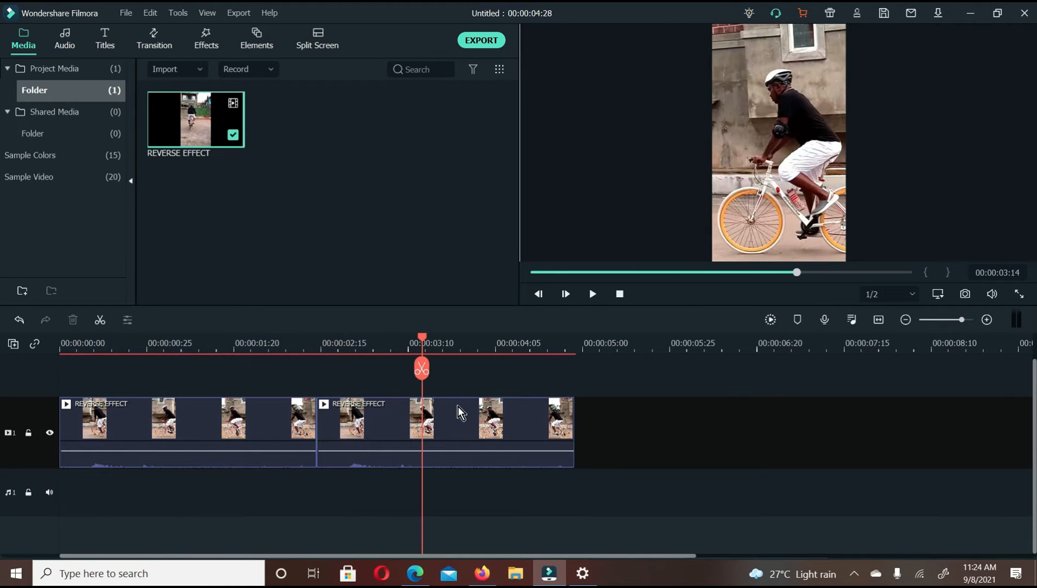
# Apply Reverse Speed to the second clip at 1.00x speed with Ripple Edit on, and play the sequence from the start
pyautogui.click(367, 413)
pyautogui.rightClick(368, 412)
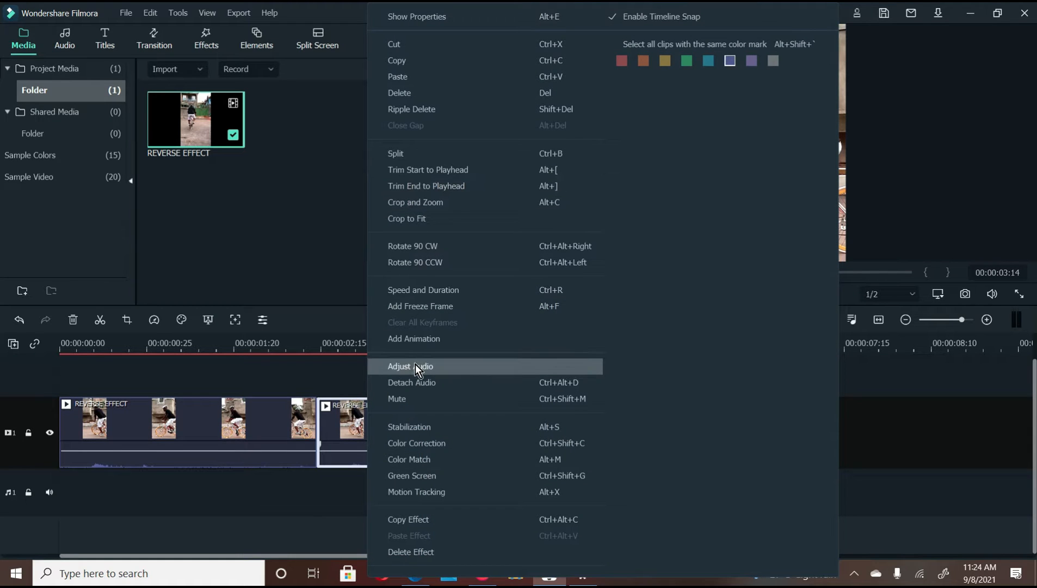
pyautogui.click(409, 292)
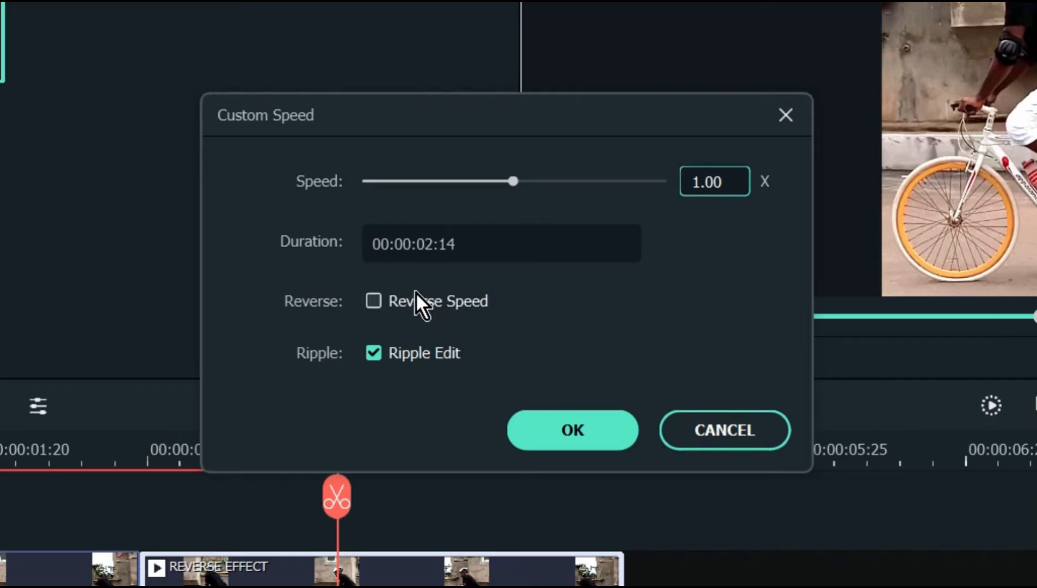
pyautogui.click(460, 263)
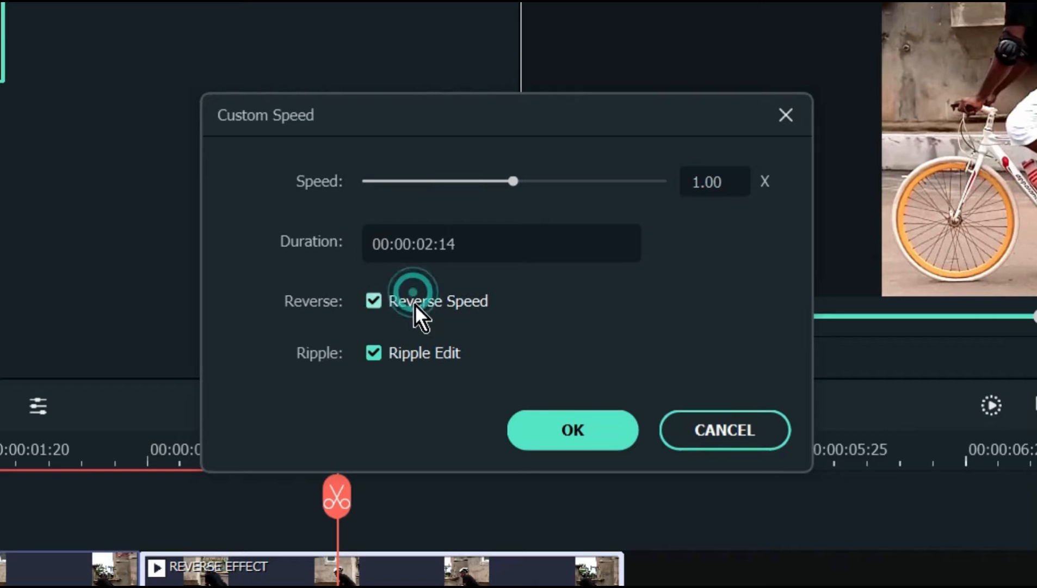
pyautogui.click(545, 430)
pyautogui.click(565, 287)
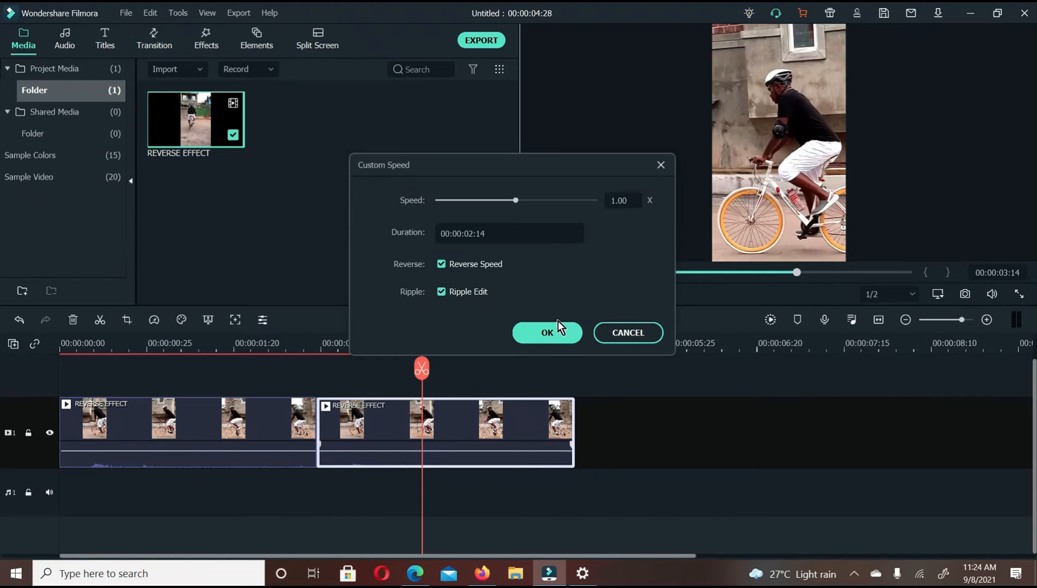
pyautogui.click(546, 333)
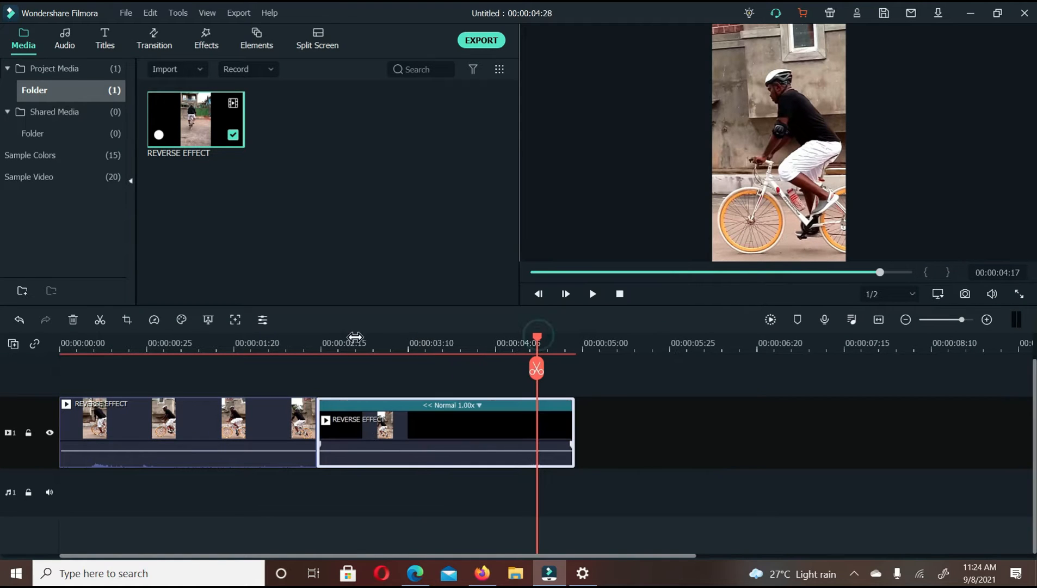
pyautogui.moveTo(540, 275); pyautogui.dragTo(496, 273)
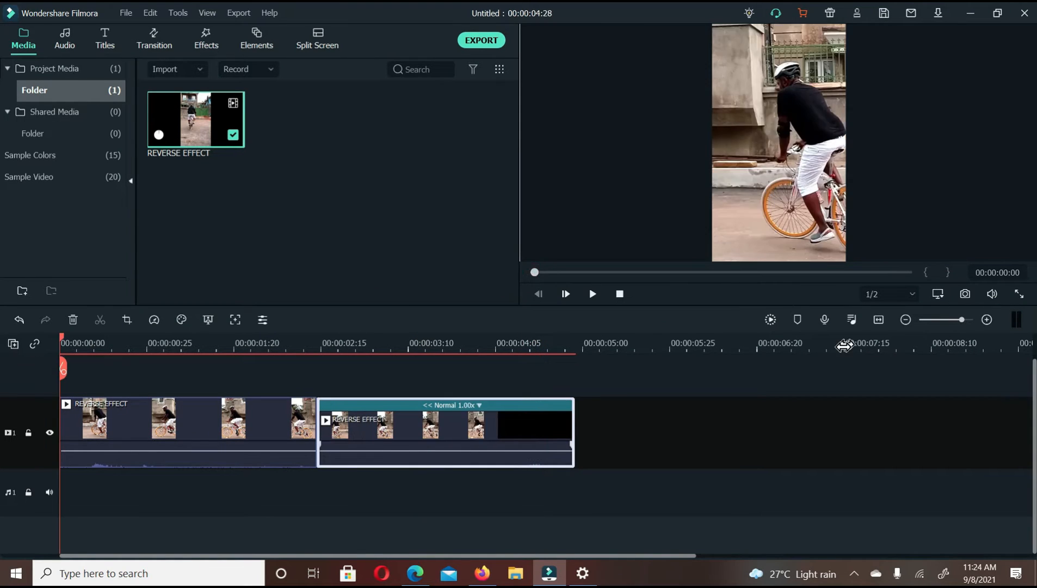
pyautogui.press('space')
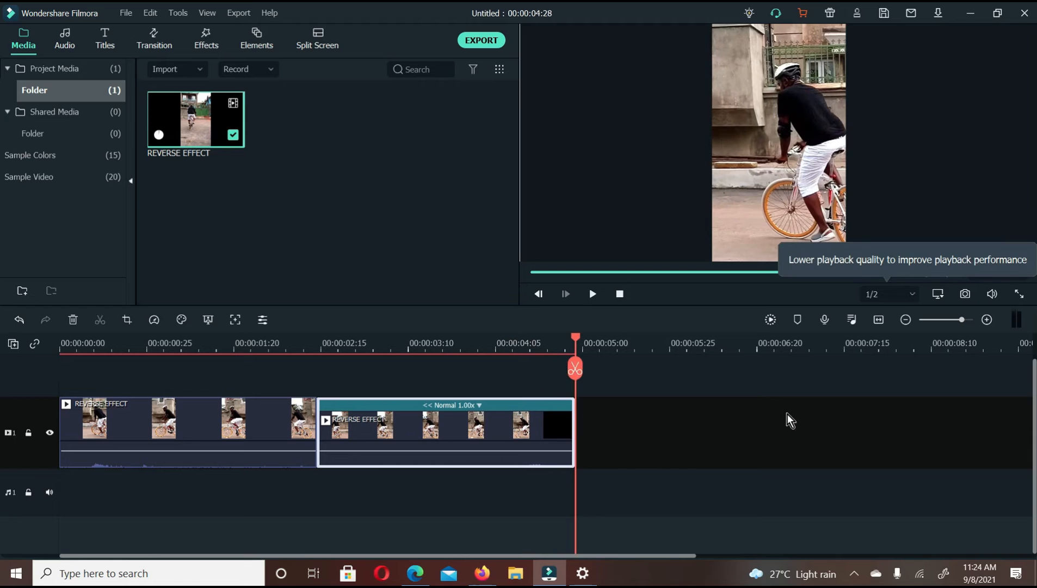
pyautogui.click(675, 449)
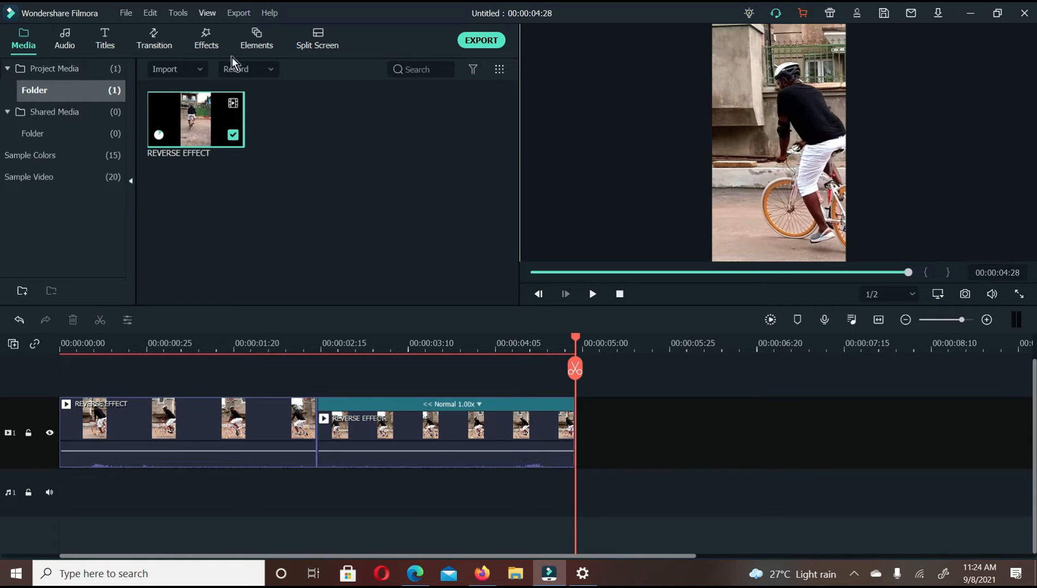
# Export the sequence to the computer as a GIF named GIF B
pyautogui.click(237, 15)
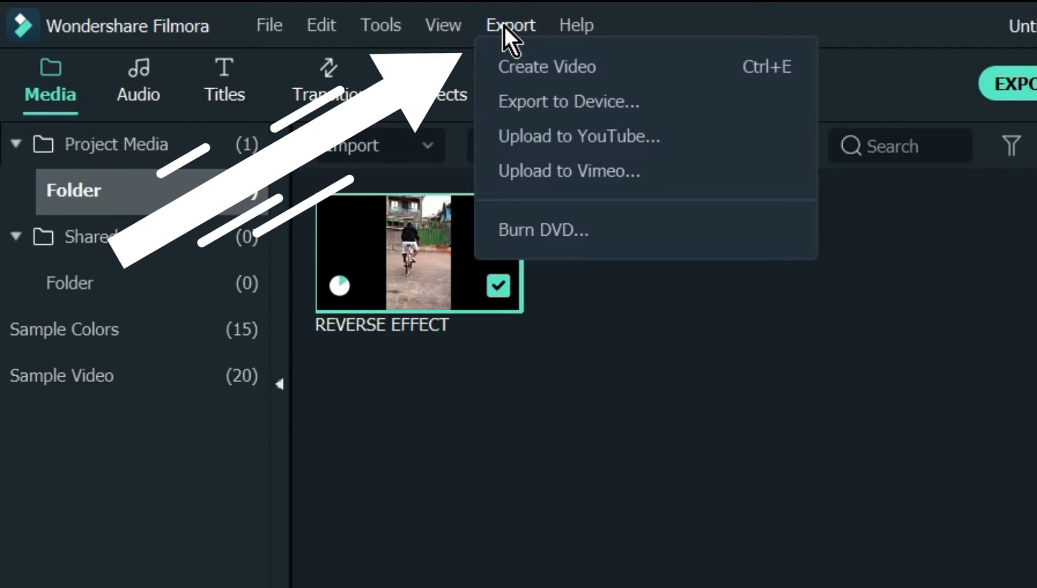
pyautogui.click(514, 53)
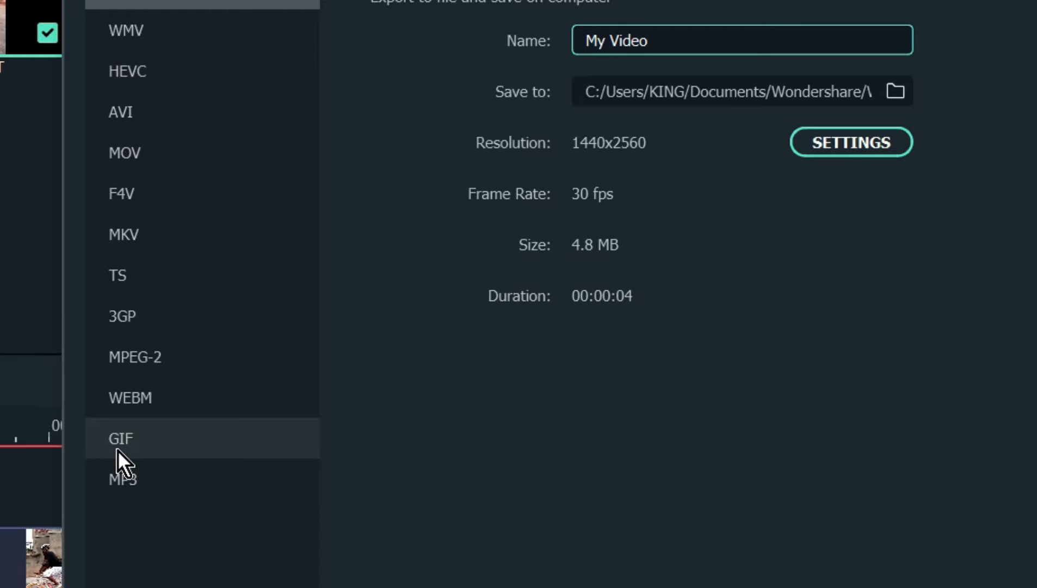
pyautogui.click(267, 357)
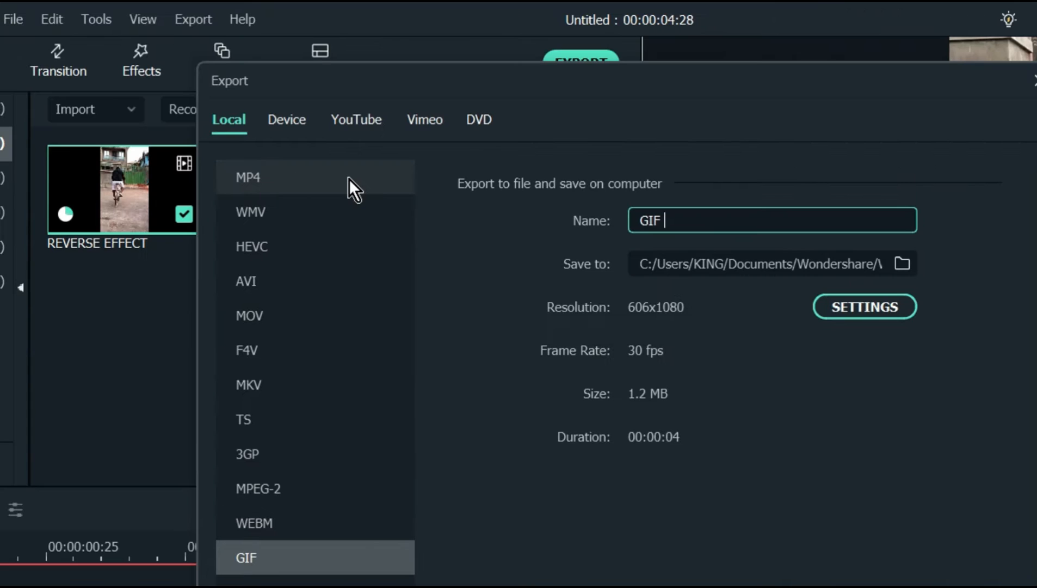
pyautogui.write('B')
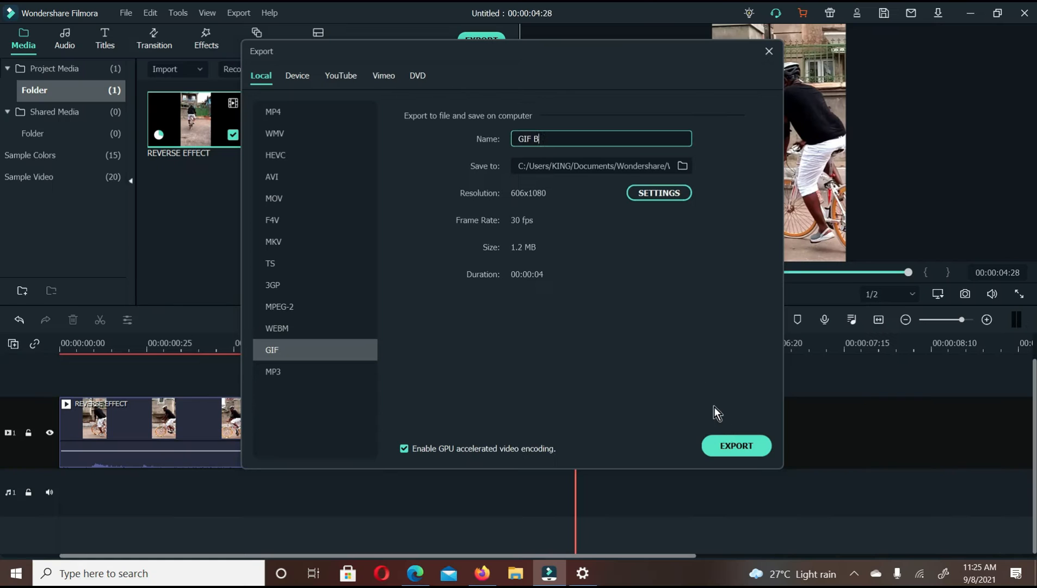
pyautogui.click(727, 451)
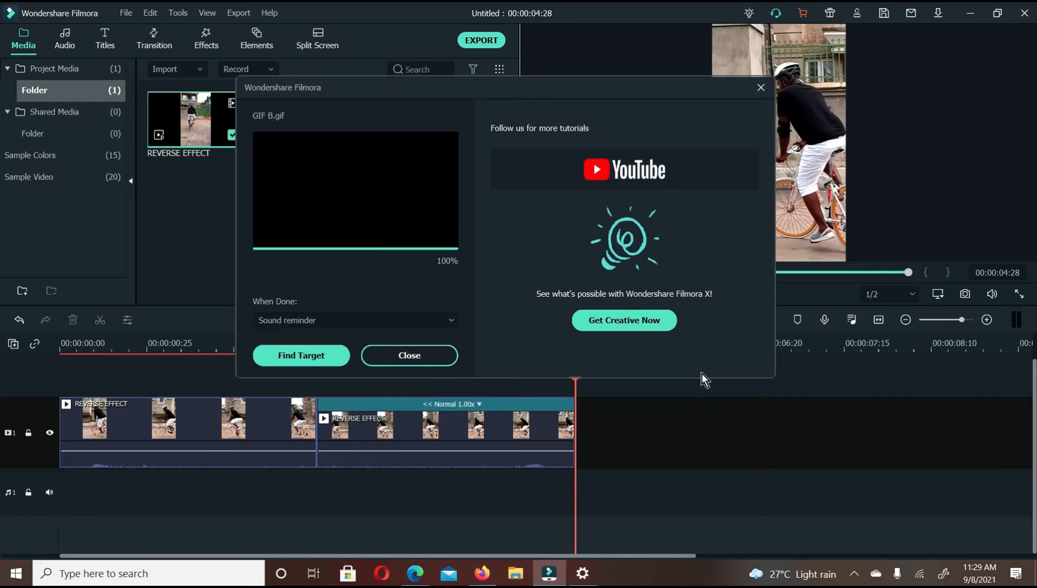
# Locate the exported GIF B in the Filmora Output folder and open it to check its playback
pyautogui.click(300, 356)
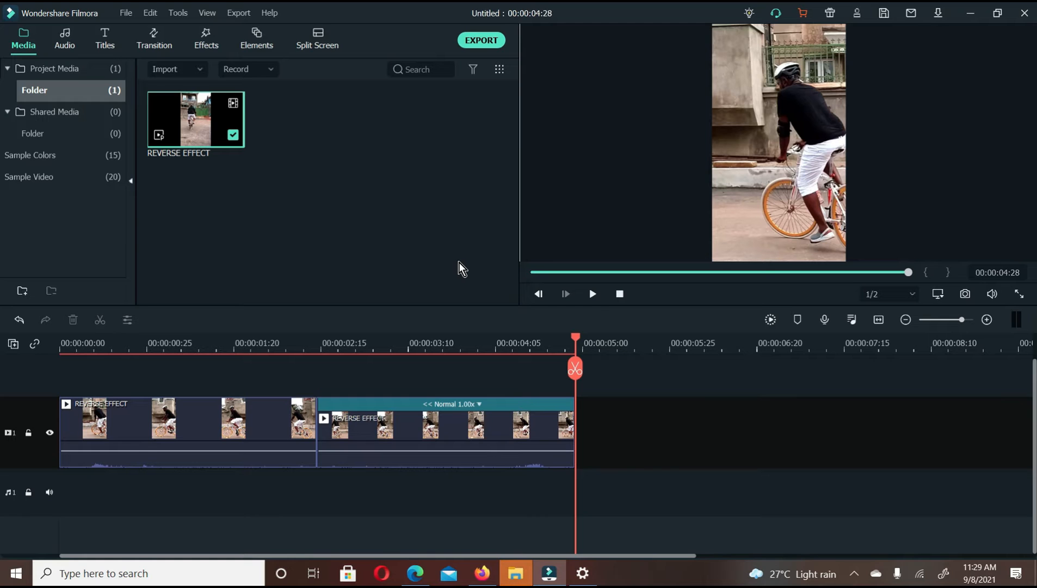
pyautogui.click(510, 578)
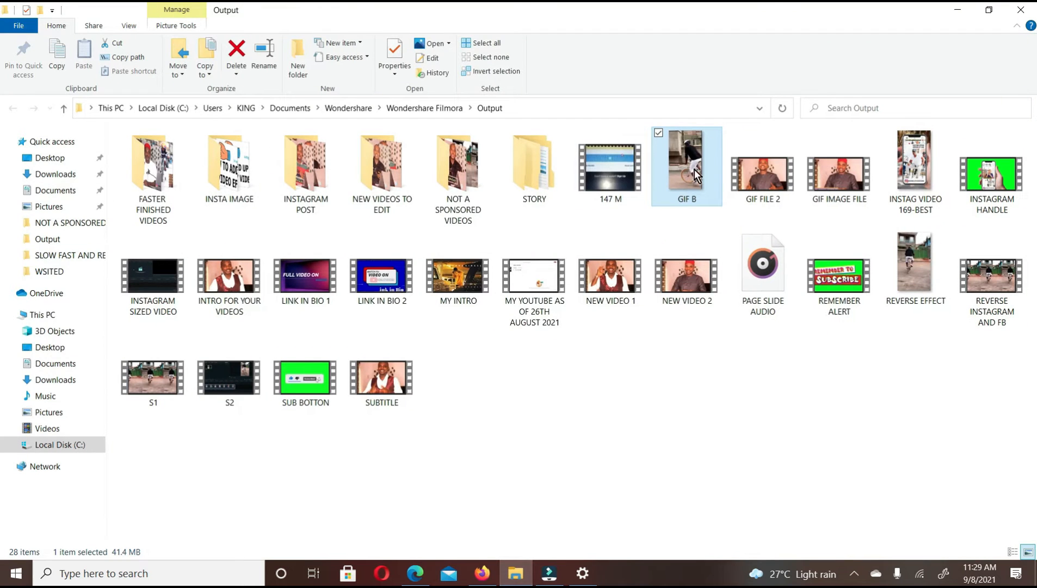
pyautogui.doubleClick(684, 169)
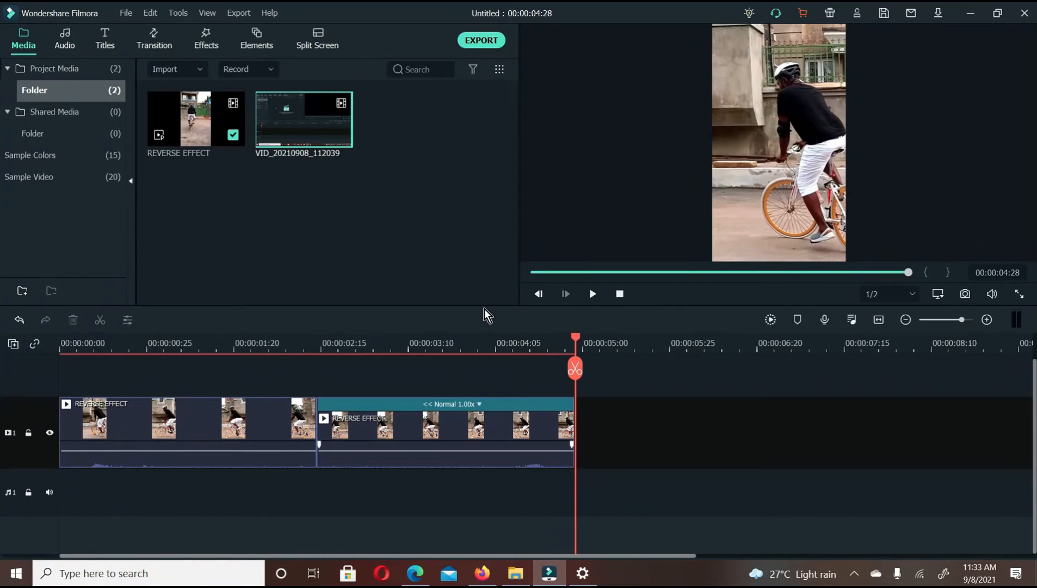
# Switch to the Facebook page in Edge and start a photo/video post with GIF B from the Output folder
pyautogui.click(424, 578)
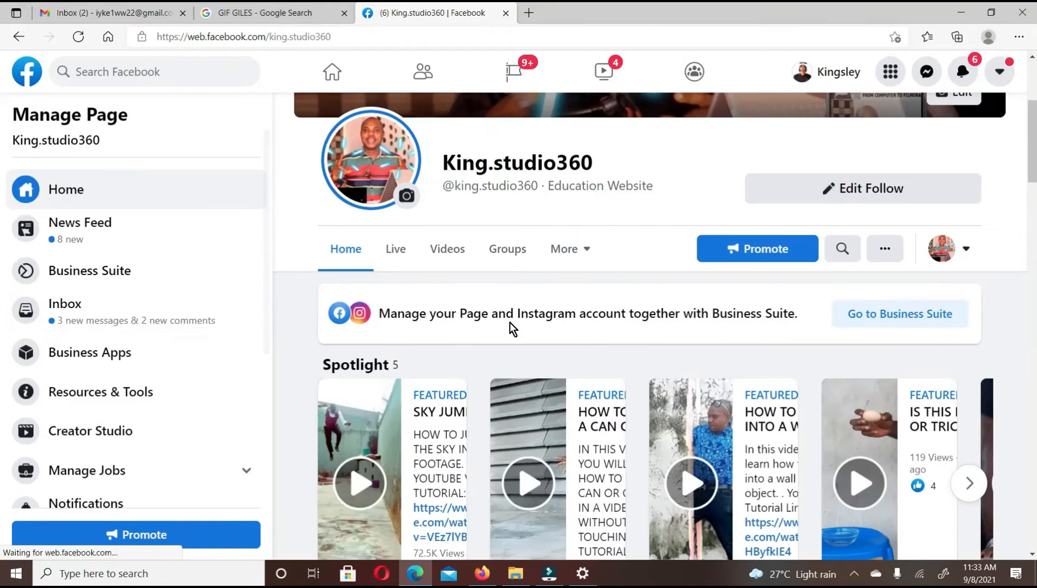
pyautogui.scroll(-9, 781, 355)
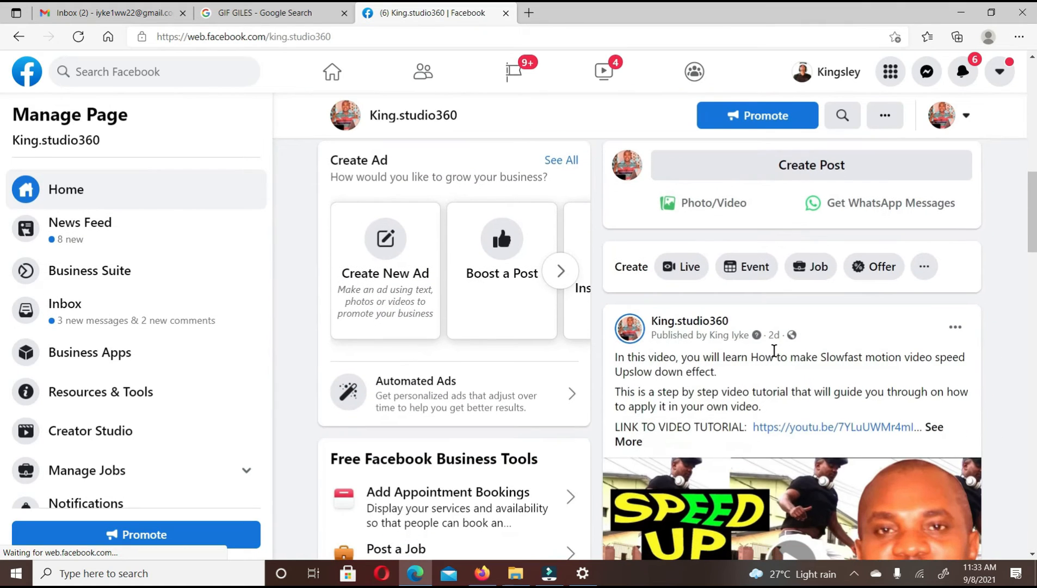
pyautogui.click(719, 204)
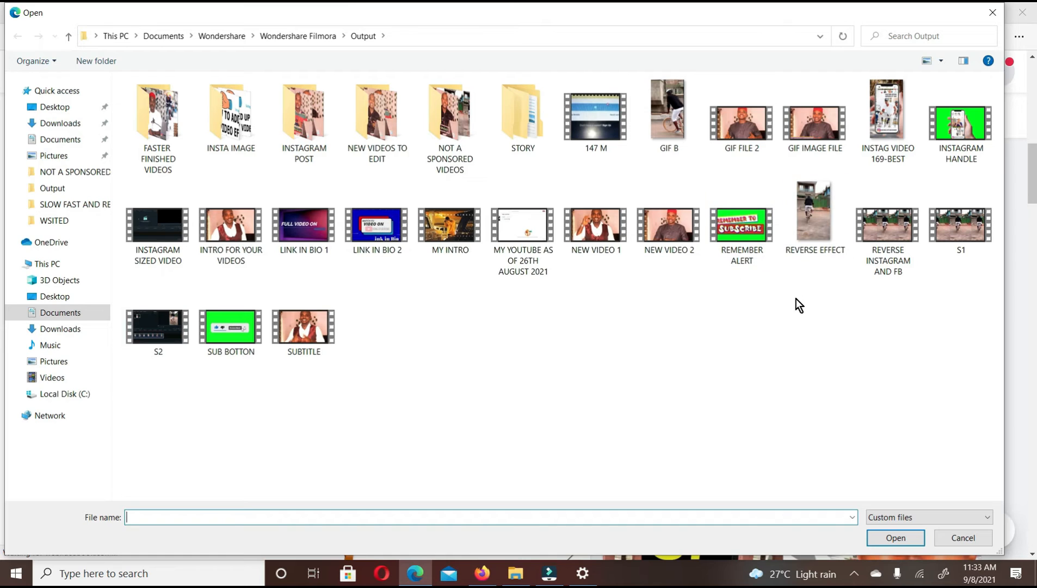
pyautogui.doubleClick(675, 113)
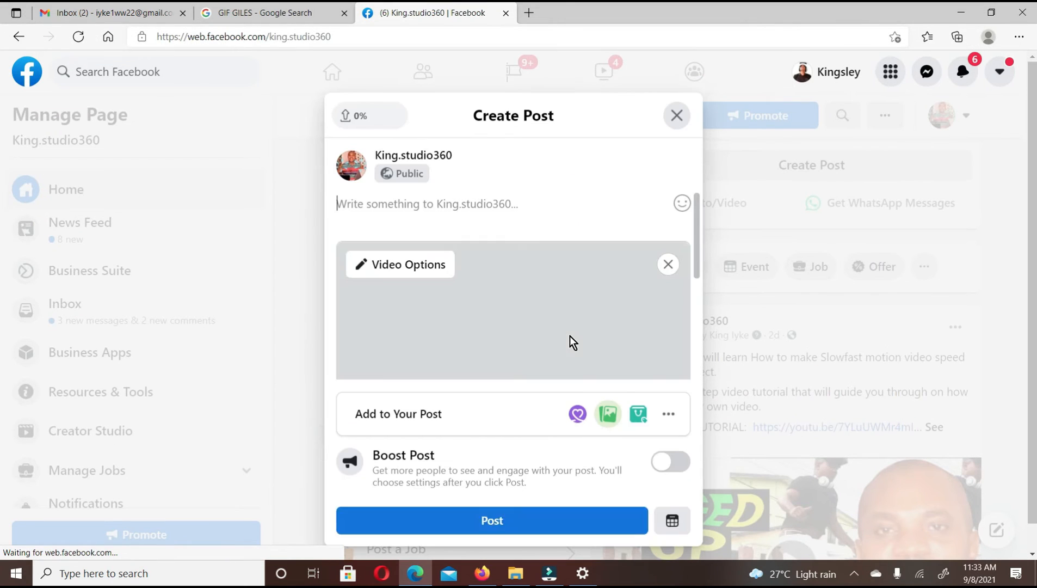
# Publish the post once GIF B has uploaded, and dismiss the offer to share it in groups
pyautogui.scroll(-1, 570, 335)
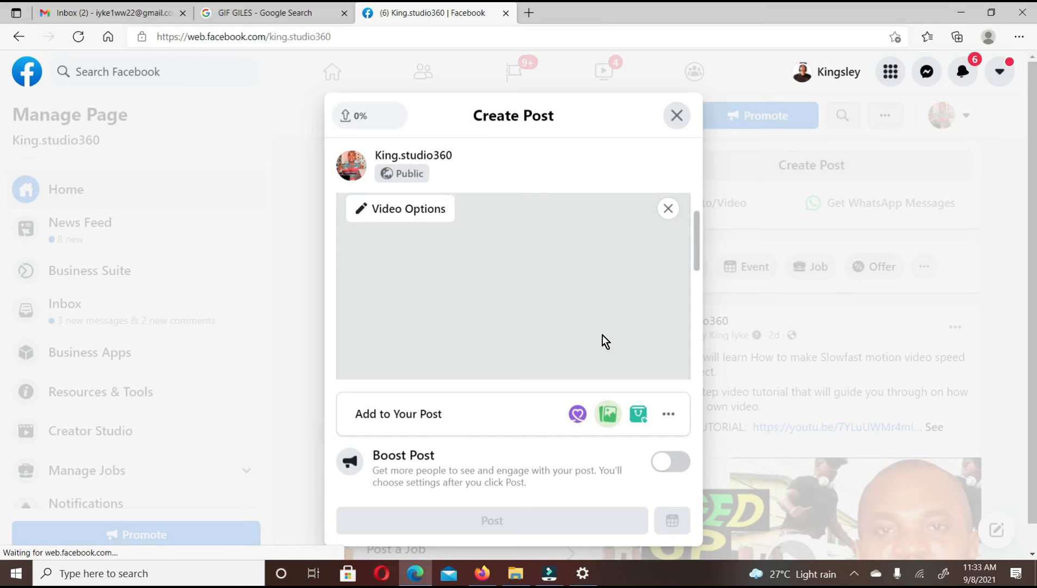
pyautogui.scroll(1, 602, 334)
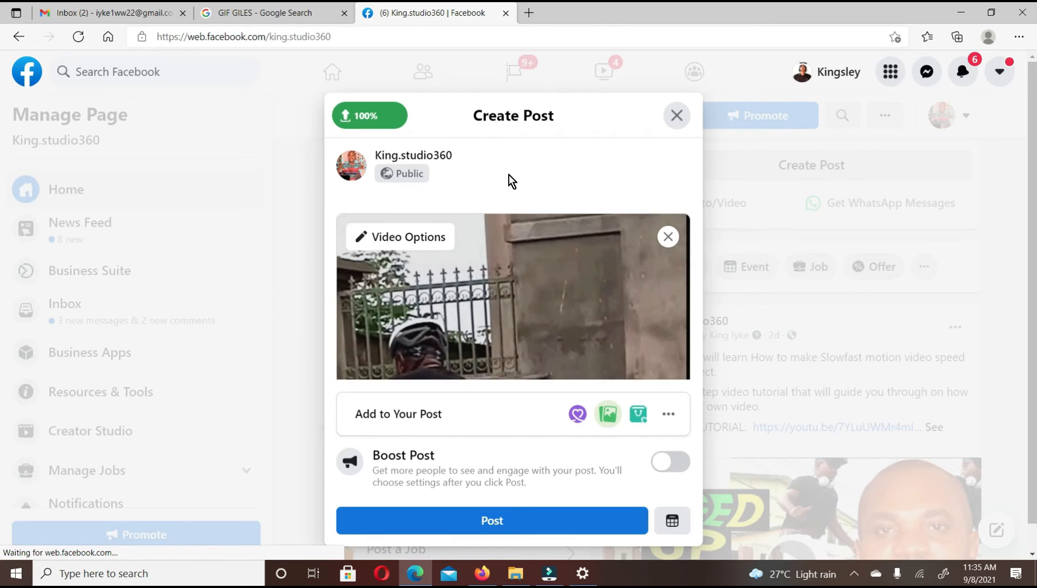
pyautogui.click(503, 520)
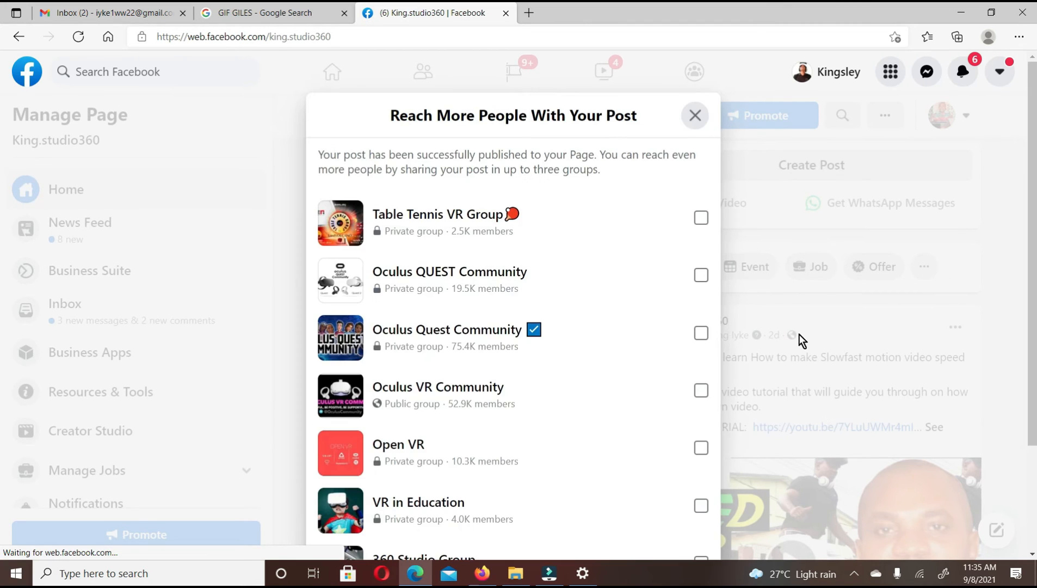
pyautogui.click(696, 116)
# Reload the Facebook page and play the newly posted GIF in the page's feed
pyautogui.scroll(-10, 739, 295)
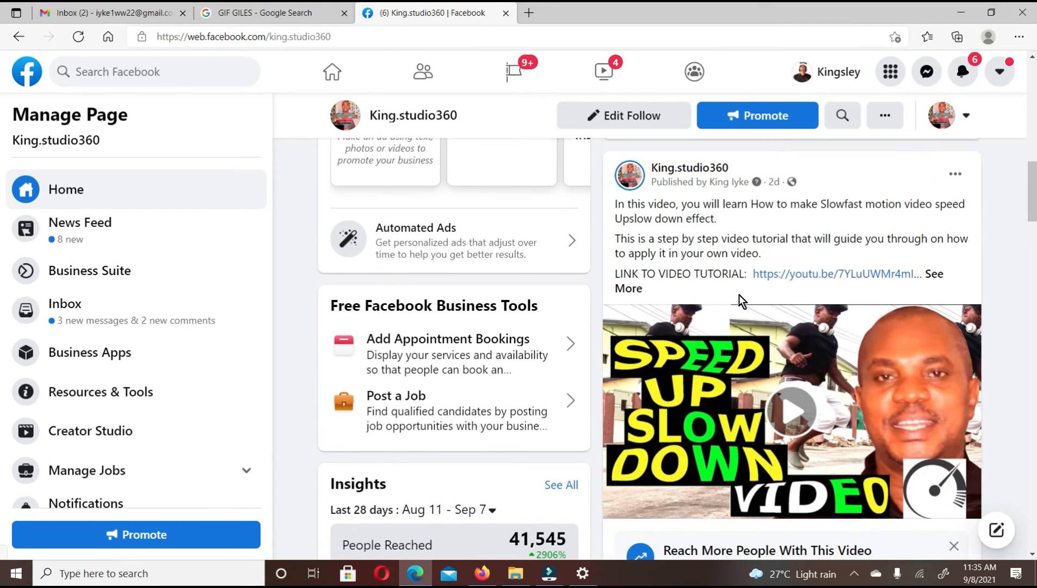
pyautogui.click(78, 36)
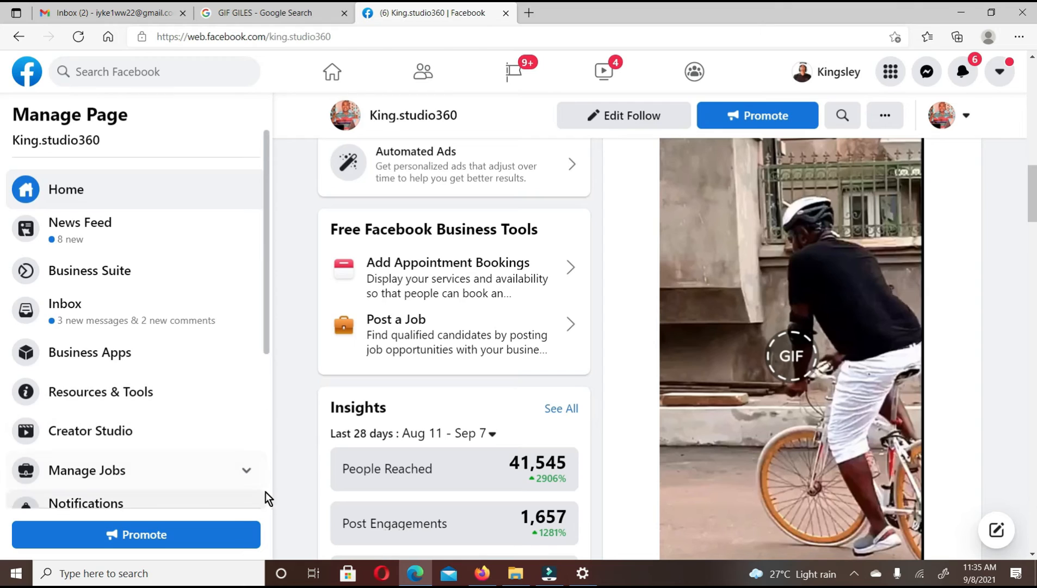
pyautogui.click(798, 358)
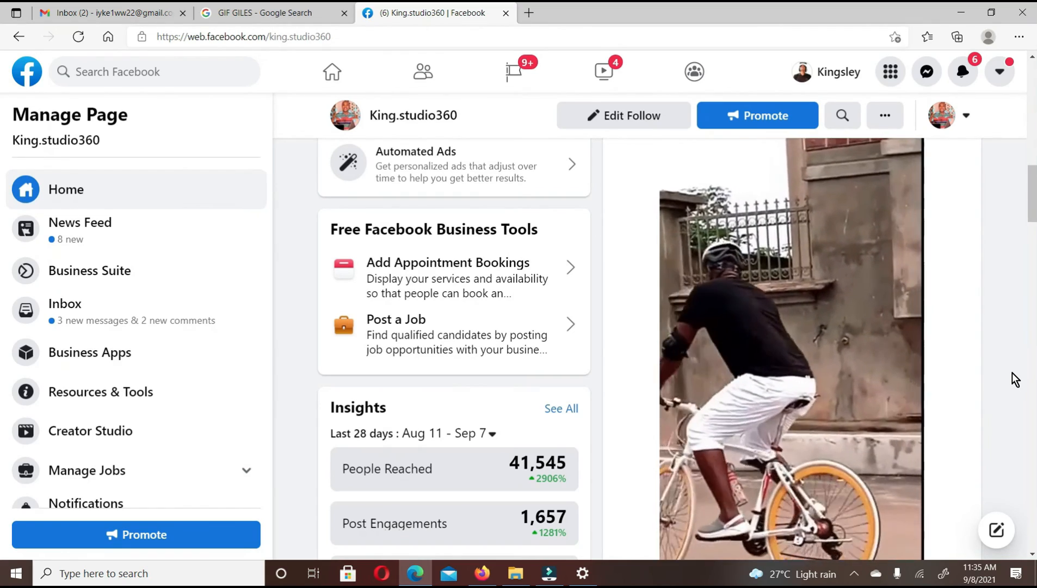
pyautogui.scroll(-1, 1012, 372)
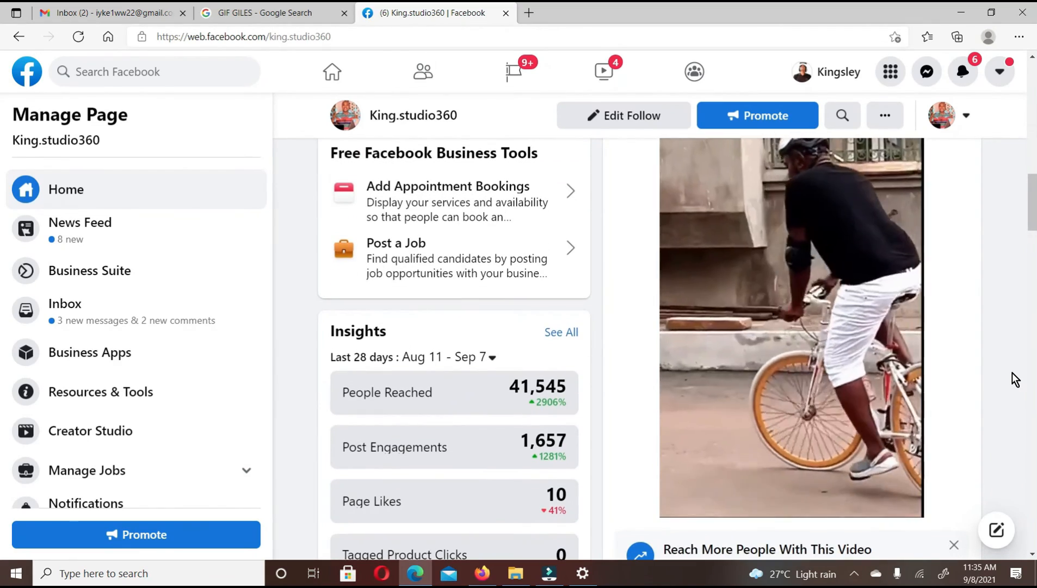